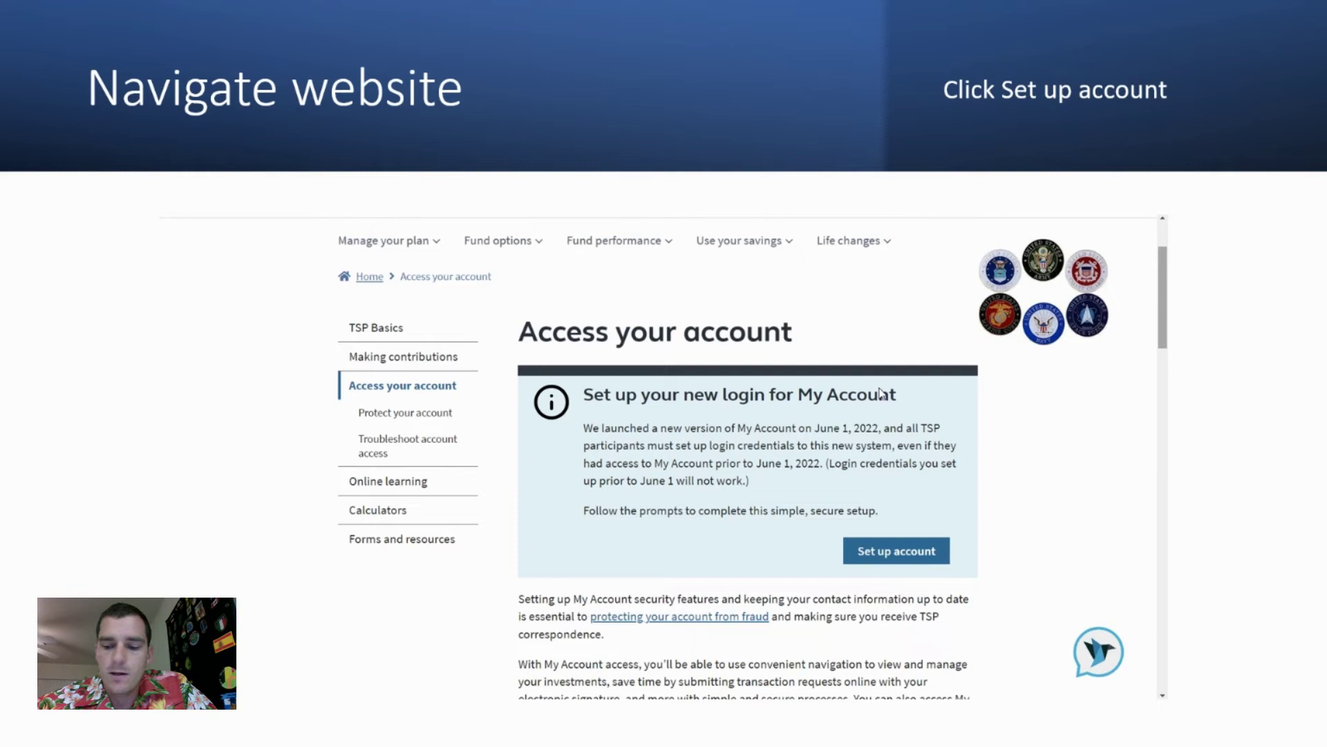
- Advance the slideshow to the Set up account slide with the form screenshots
key(Right)
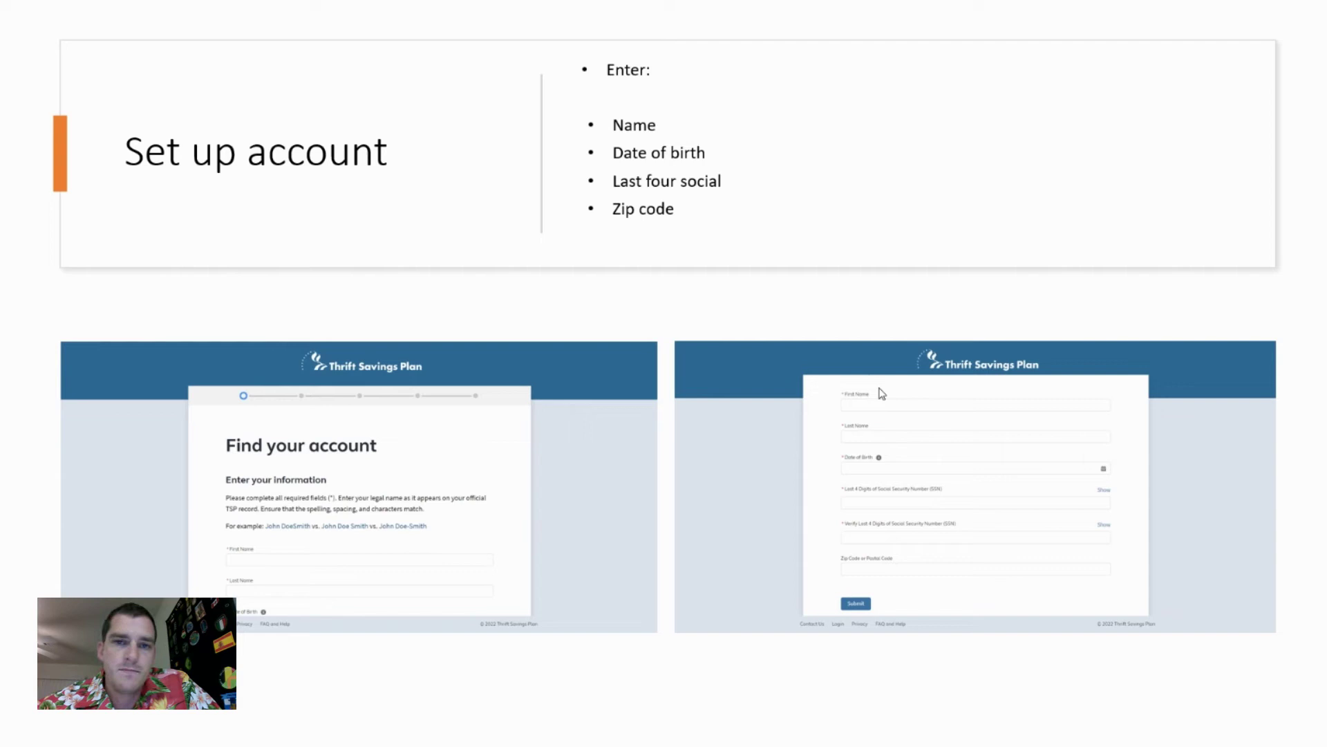
- Advance to the TSP APP slide showing the Thrift Savings Plan app store listing
key(Right)
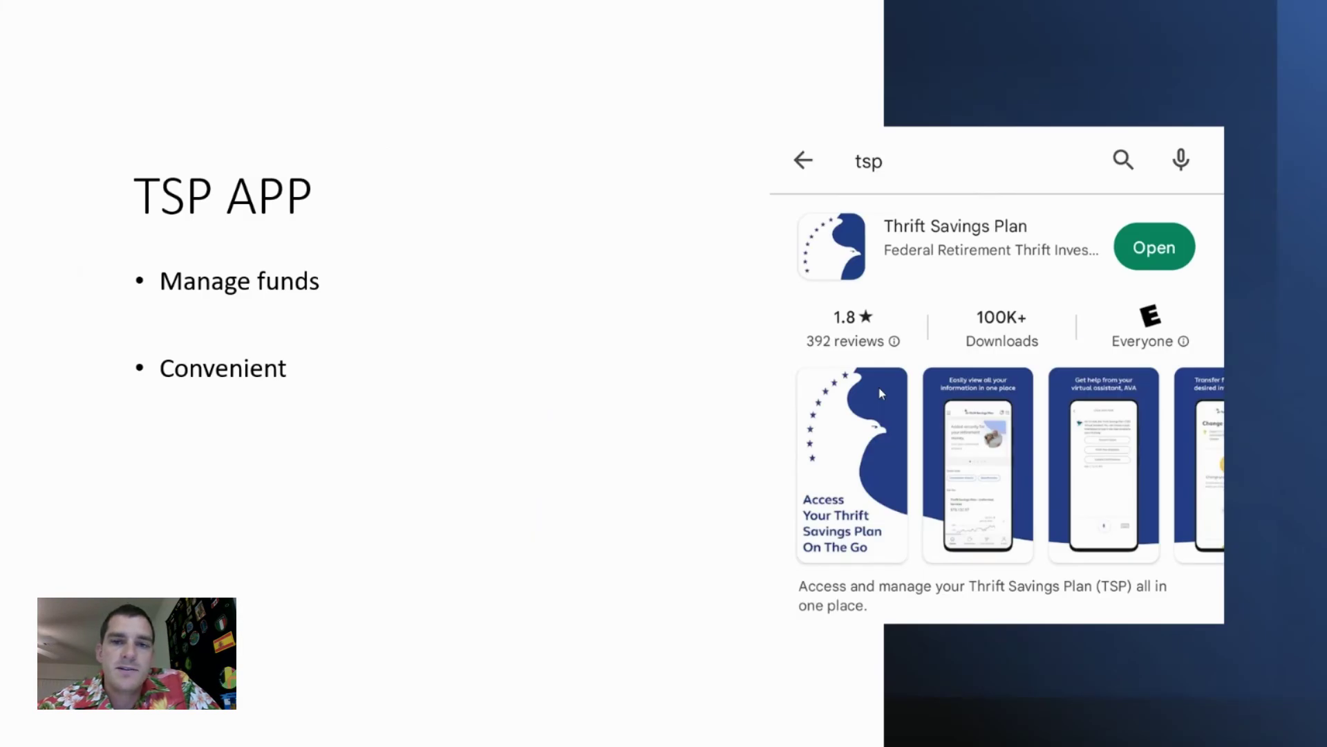